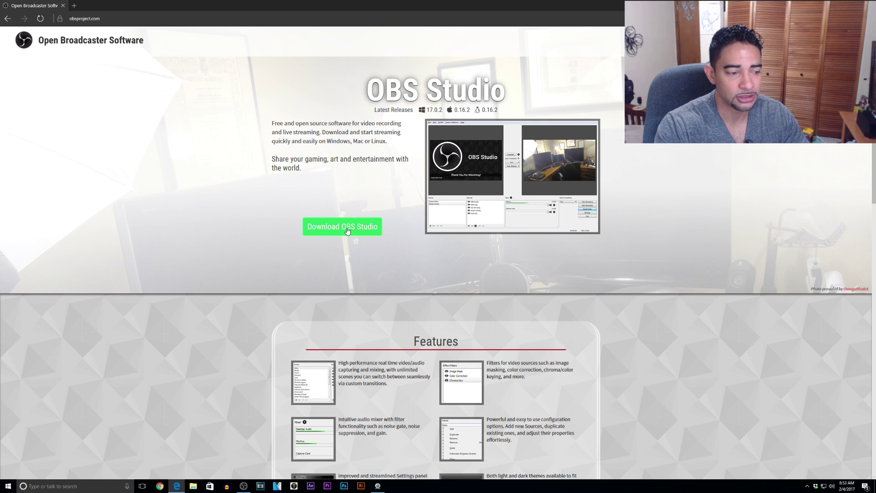
Switch OBS Studio's interface to the light Default theme and close Settings.
click(242, 486)
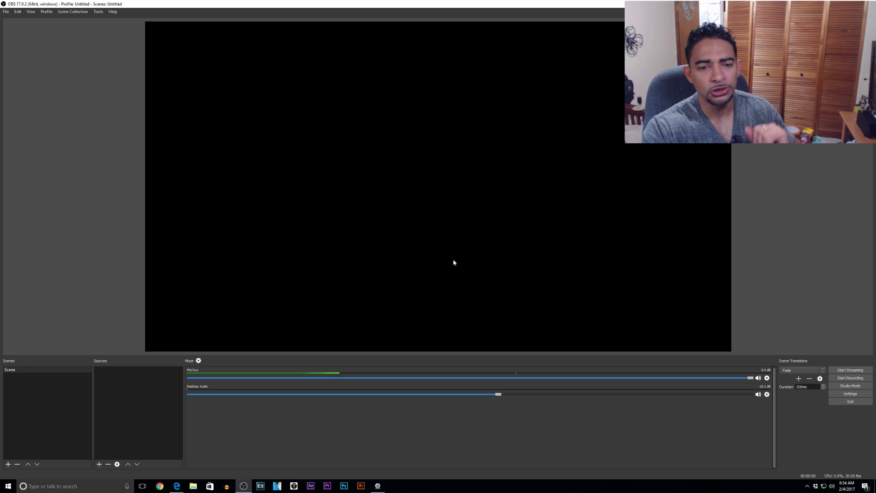
click(850, 394)
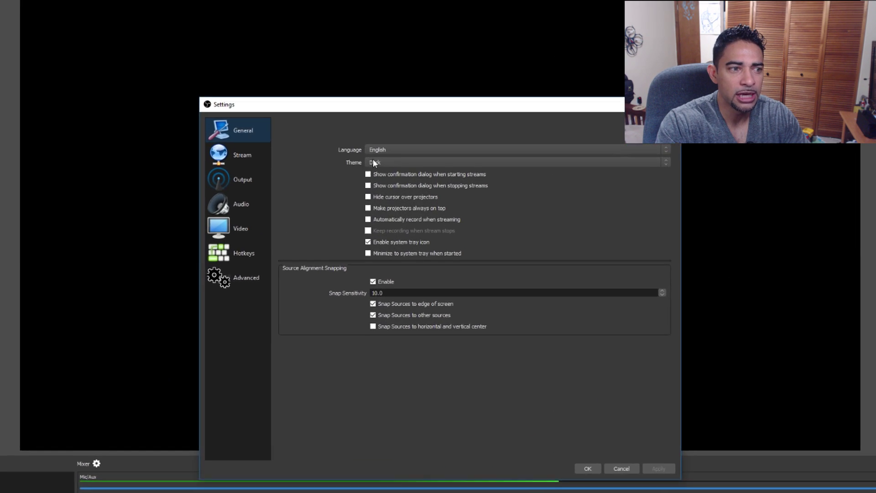
click(391, 150)
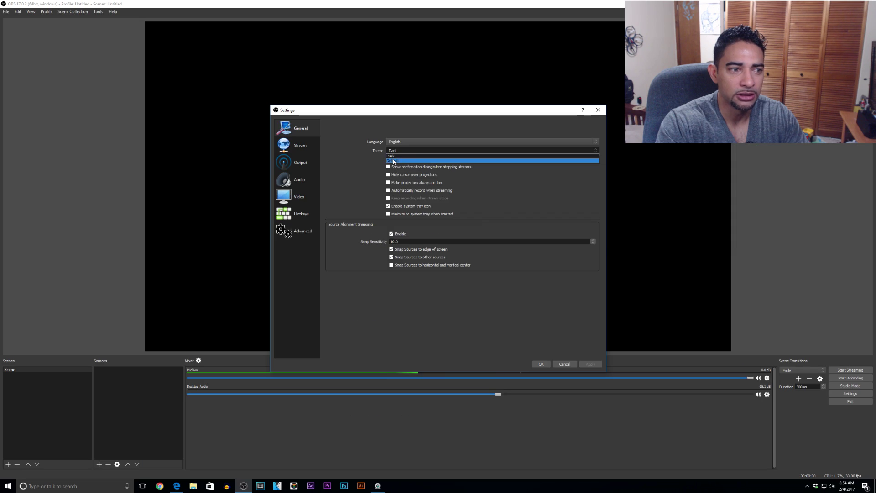
click(393, 161)
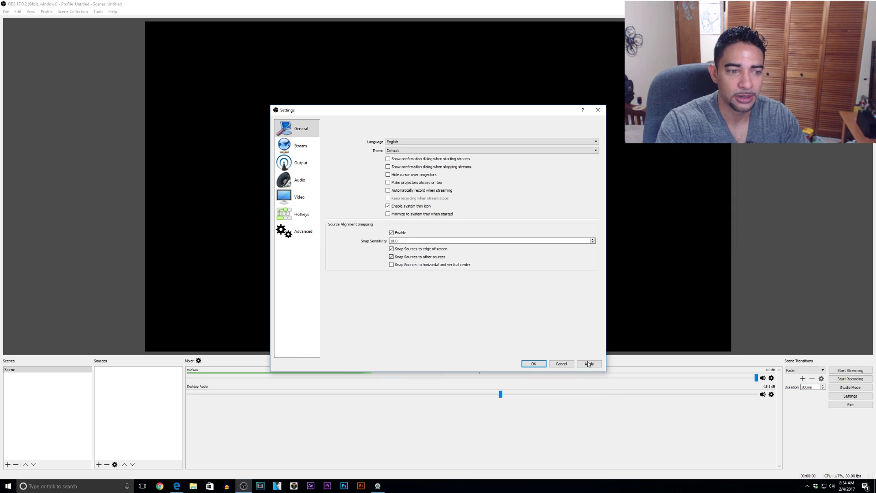
click(541, 364)
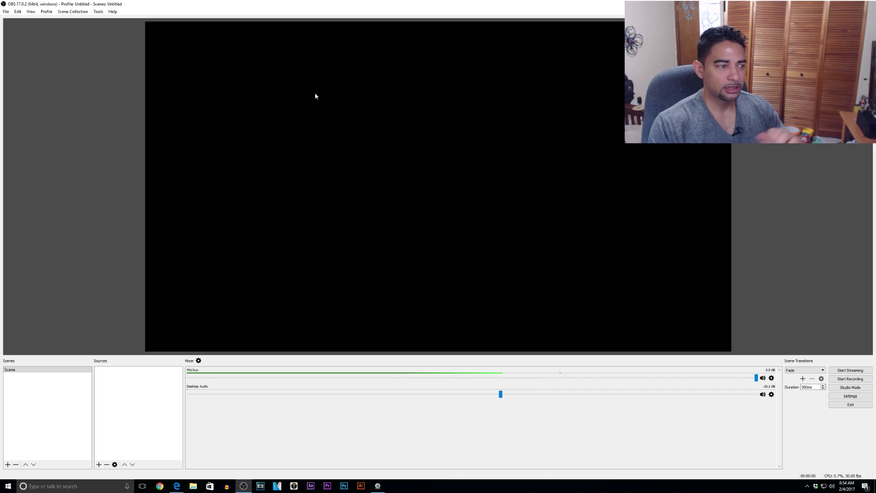
Select the scene named Scene, restore the Dark theme, and reopen Settings.
click(13, 372)
click(129, 379)
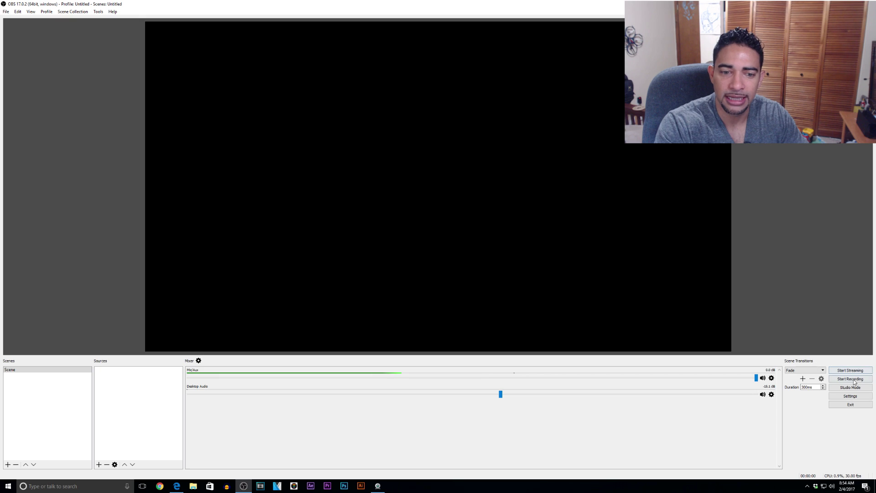
click(849, 395)
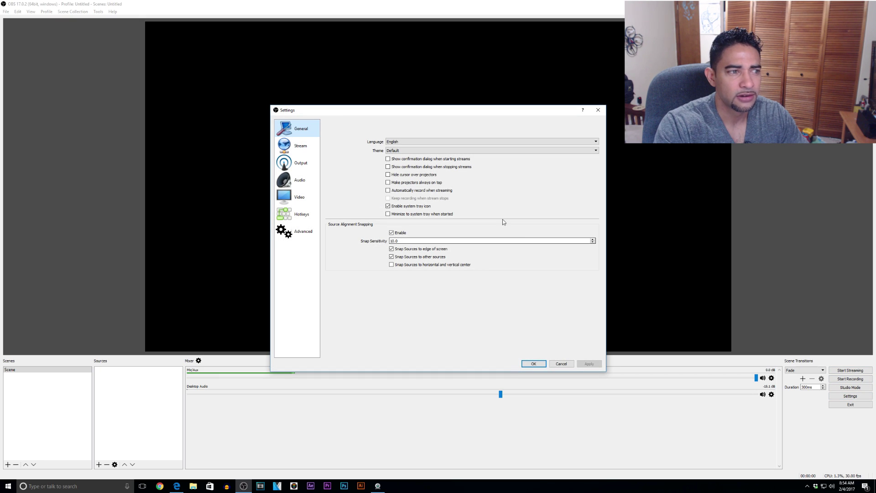
click(395, 151)
click(395, 158)
key(Down)
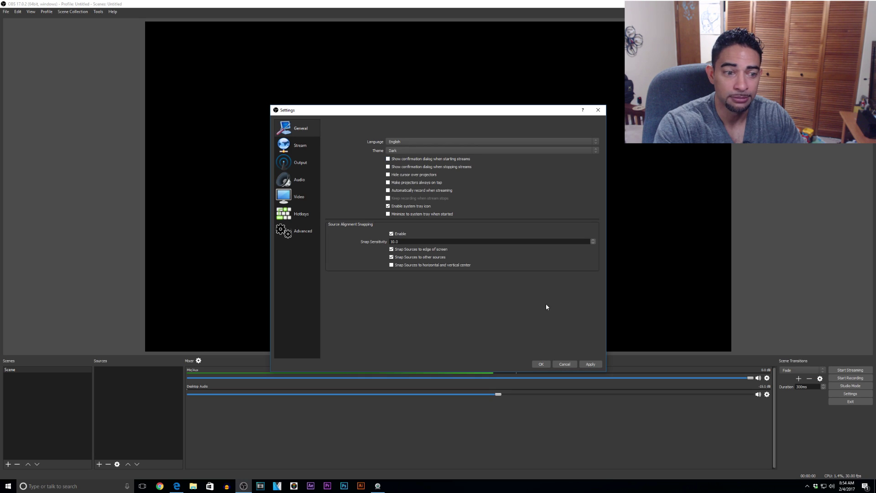
click(589, 364)
click(541, 364)
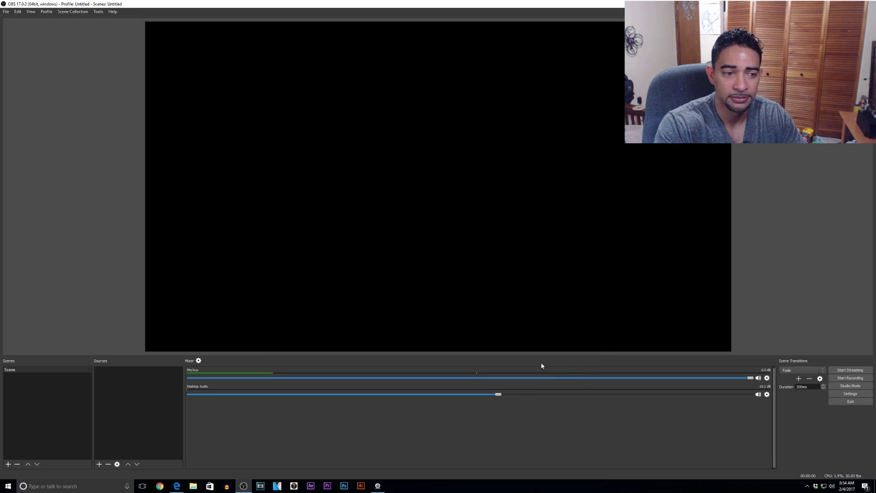
click(839, 393)
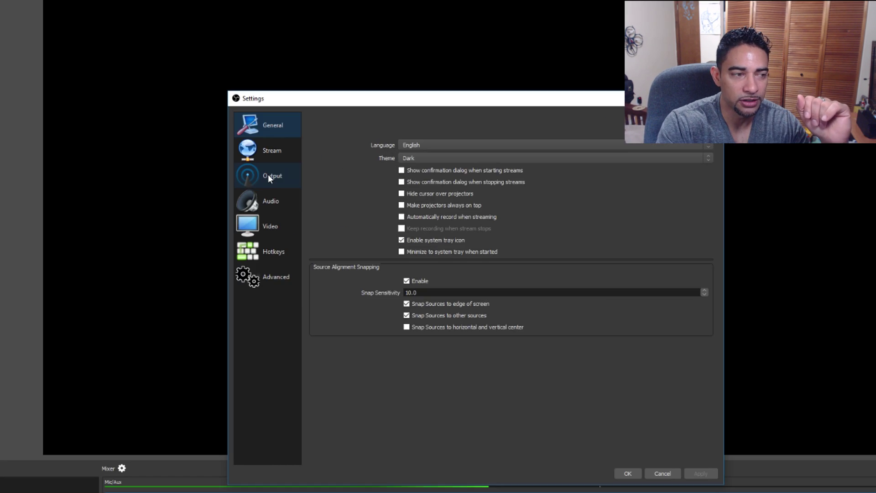
On the Output page, set the Recording Path to the Scratch Disk (G:) drive.
click(298, 164)
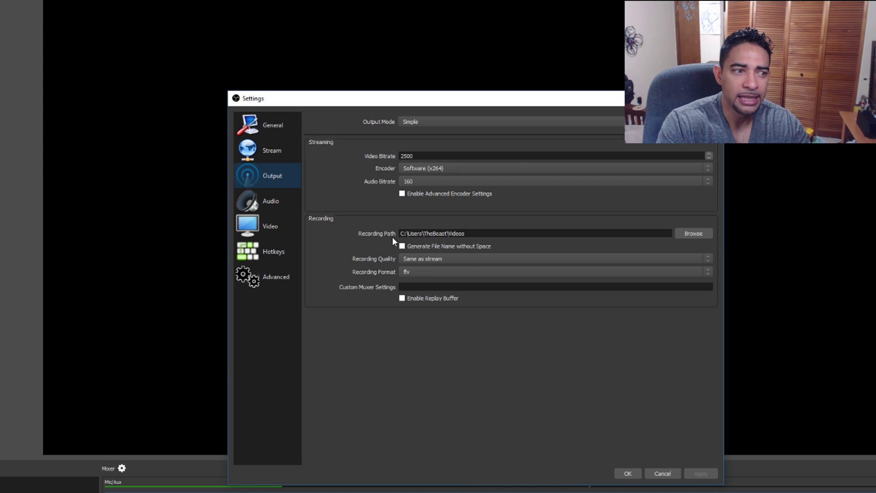
click(685, 235)
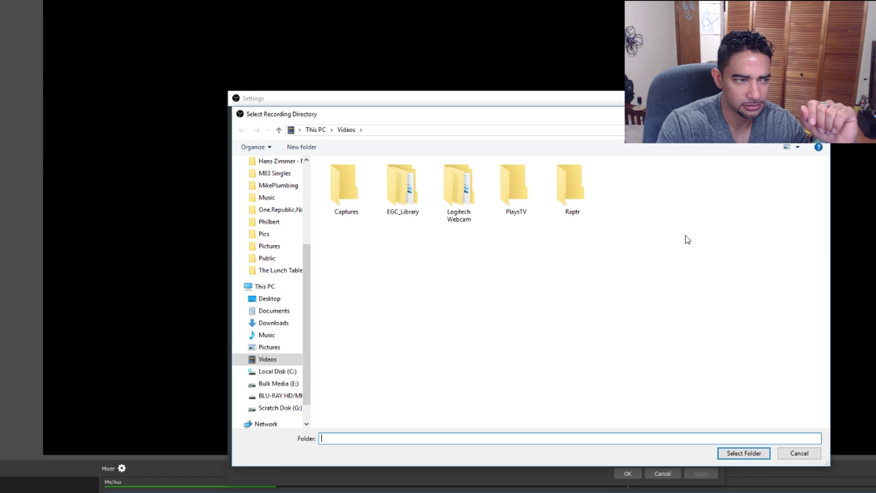
click(272, 407)
click(743, 453)
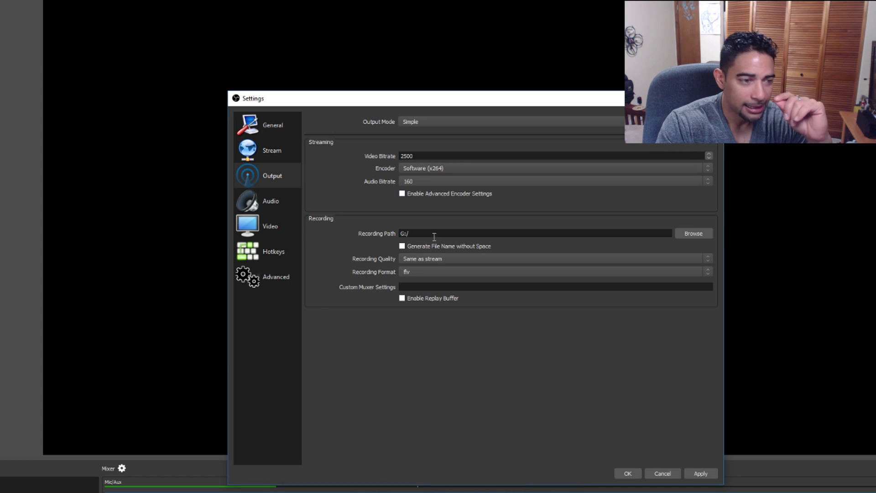
click(437, 260)
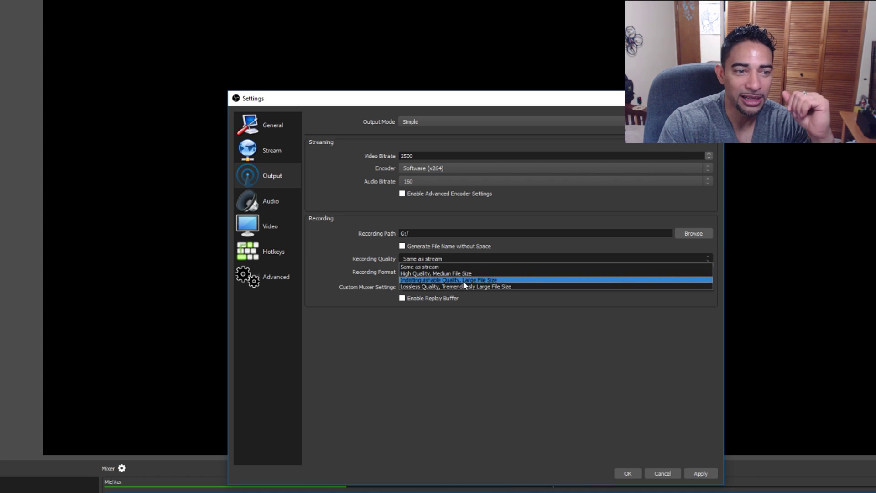
Choose Indistinguishable Quality, Large File Size as the recording quality.
click(462, 280)
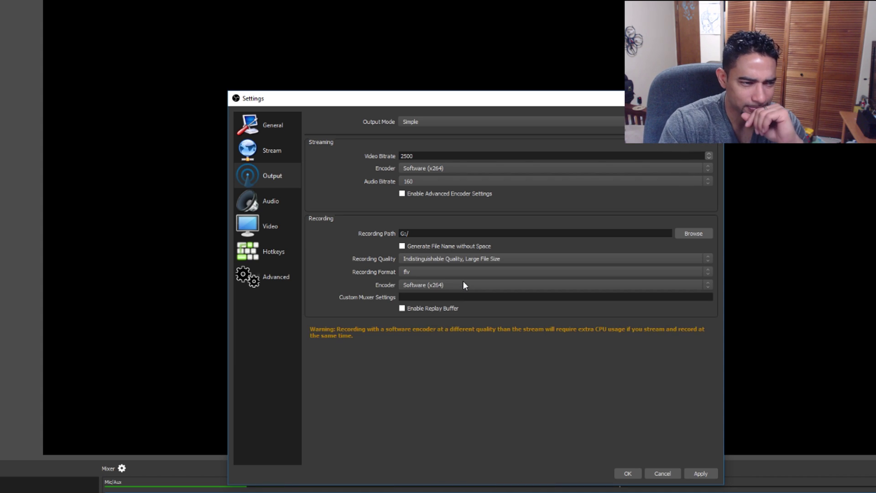
Change the Recording Format from flv to mp4.
click(413, 273)
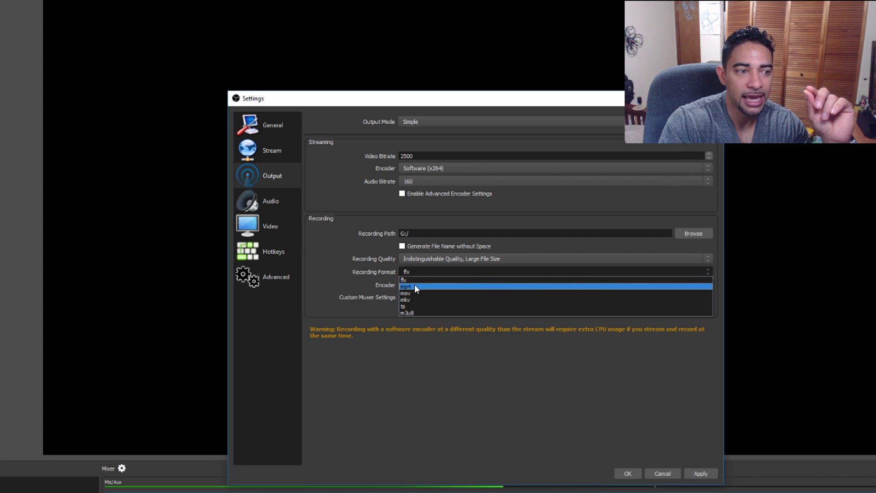
click(414, 284)
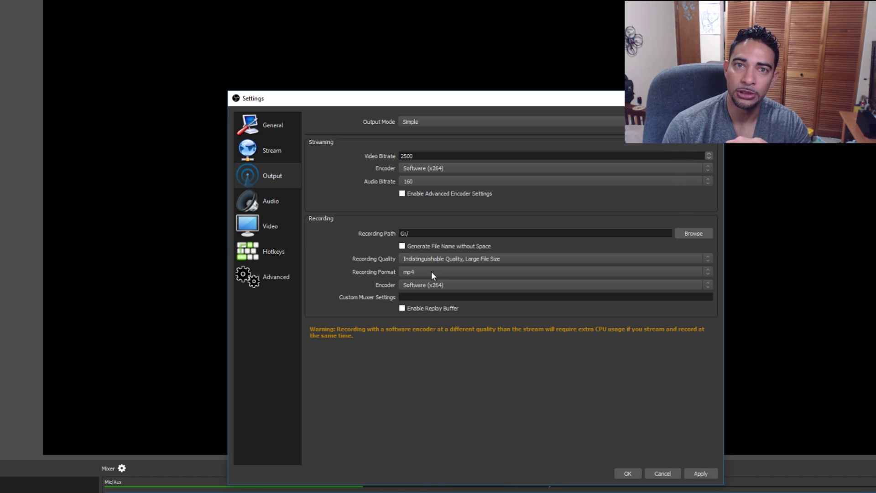
click(431, 271)
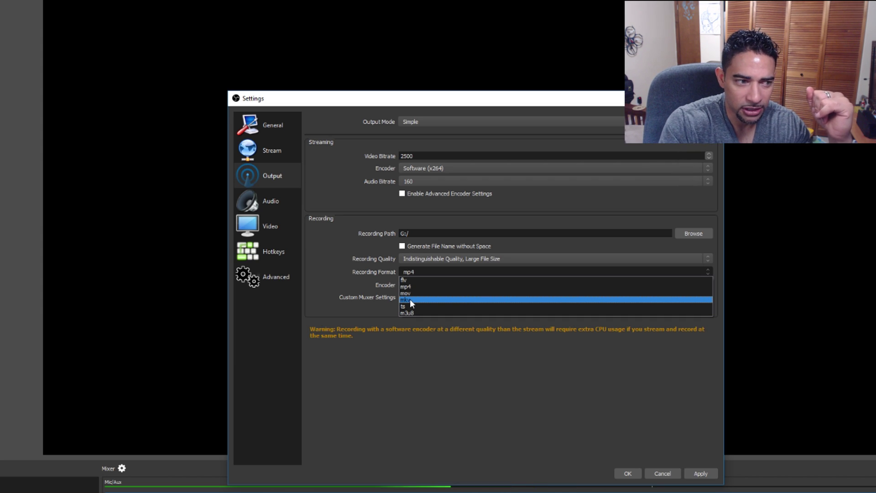
click(408, 285)
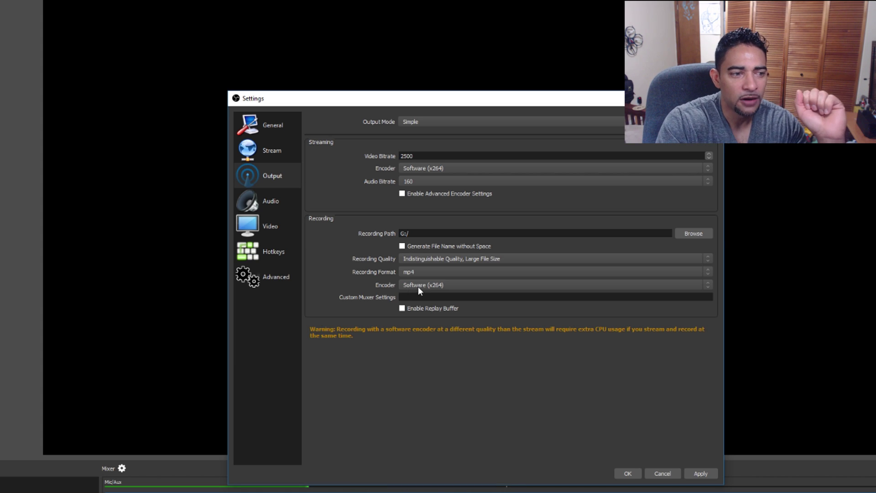
click(420, 286)
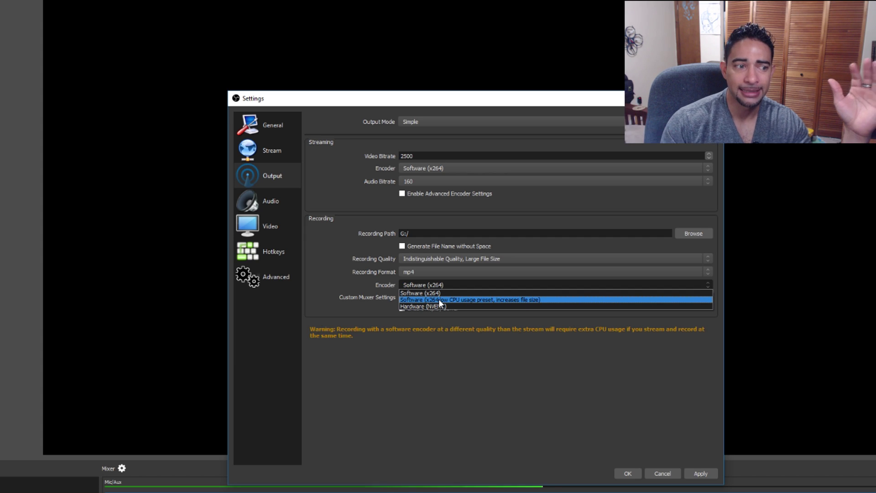
click(437, 293)
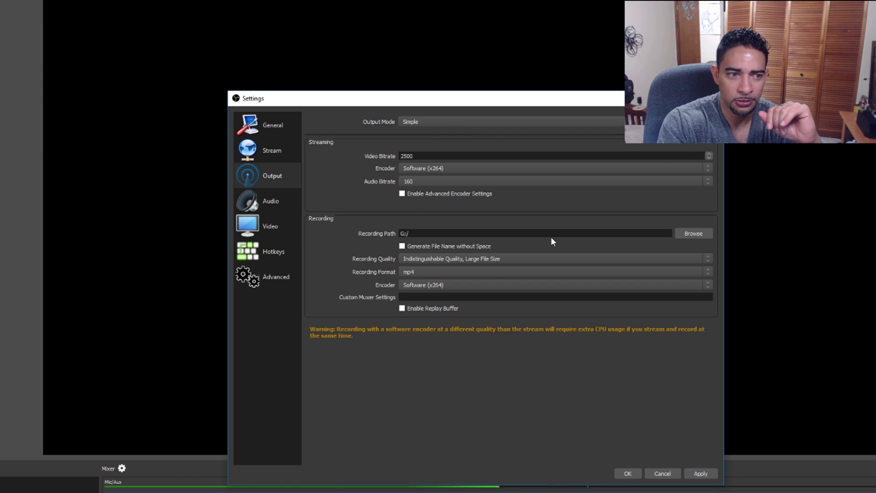
click(517, 258)
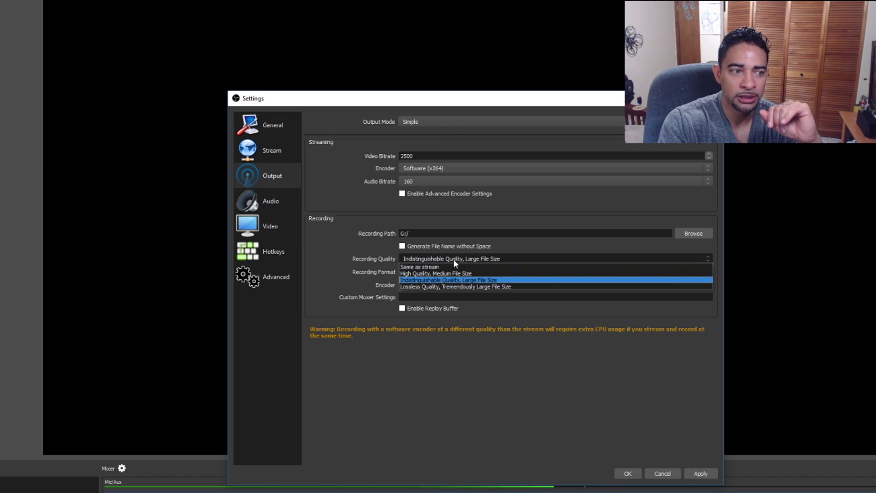
click(454, 259)
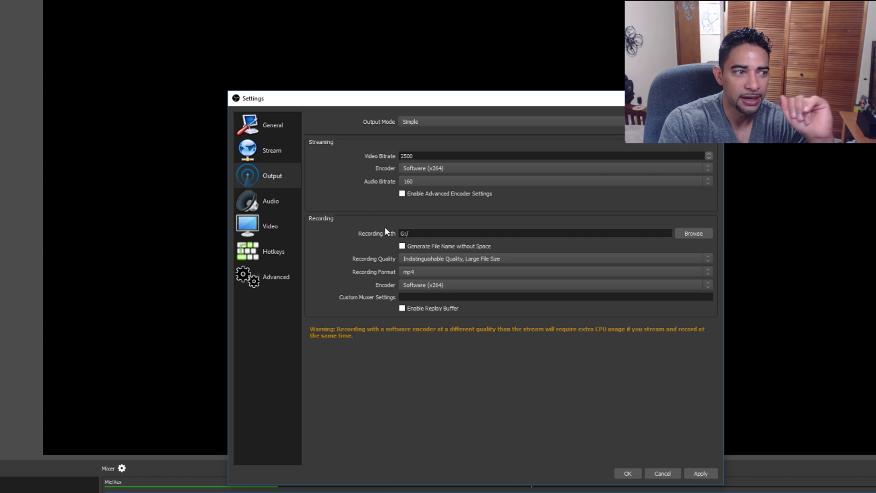
Set the audio Sample Rate to 48khz, then go to the Video page.
click(269, 204)
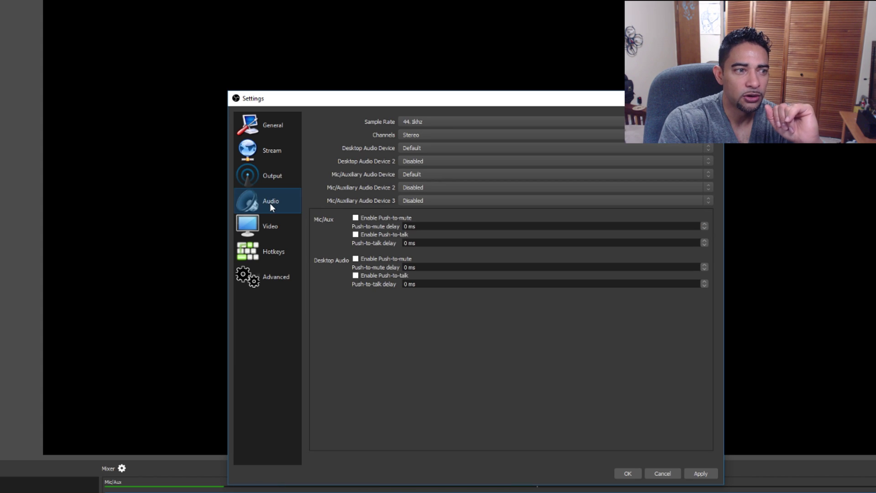
click(425, 120)
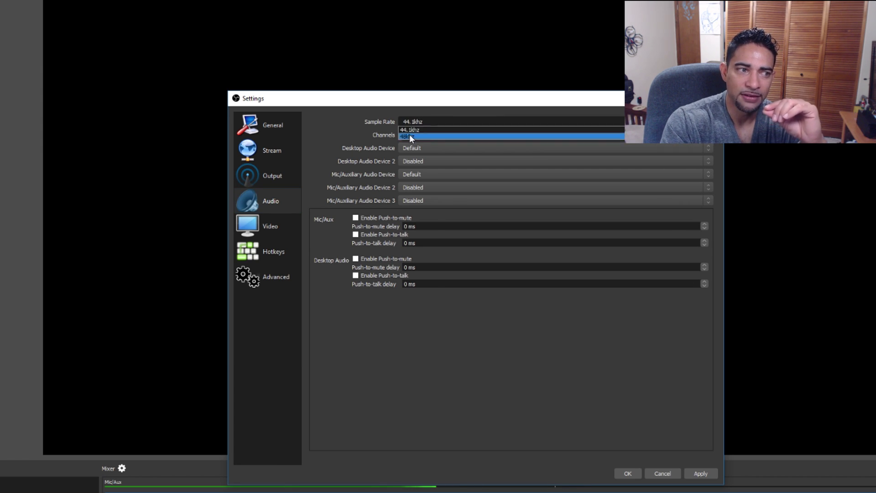
click(409, 135)
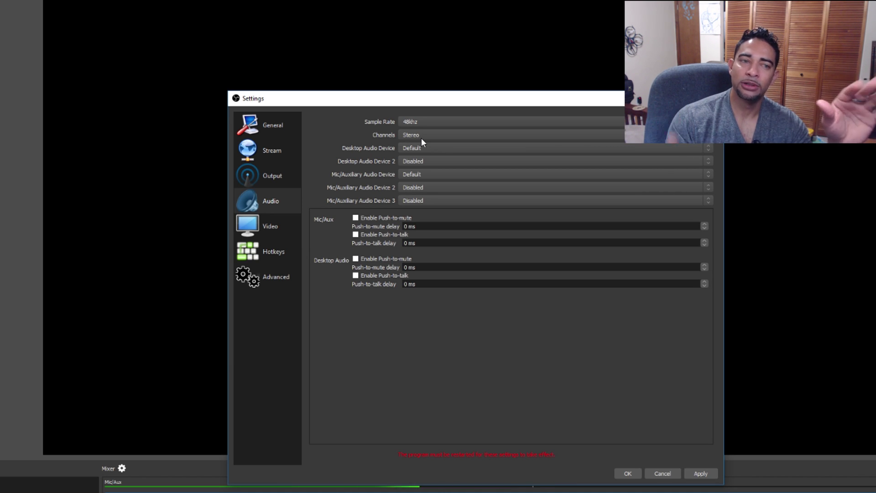
click(418, 116)
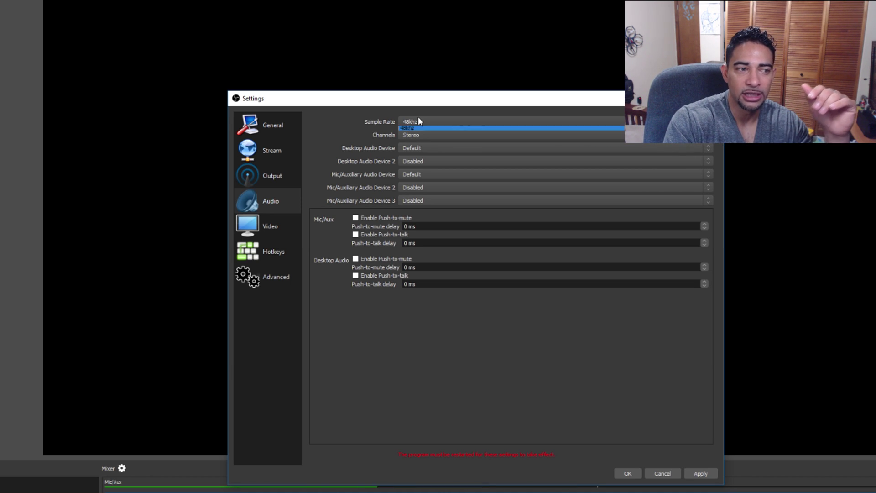
click(415, 129)
click(419, 120)
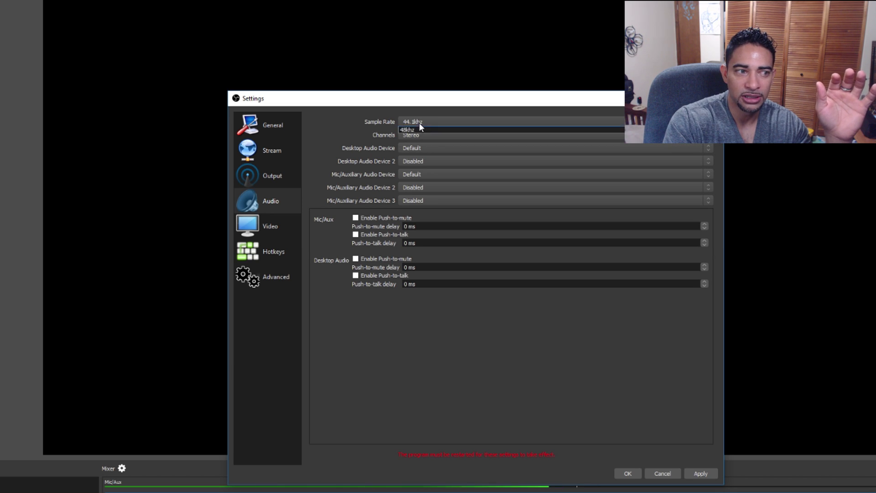
click(417, 135)
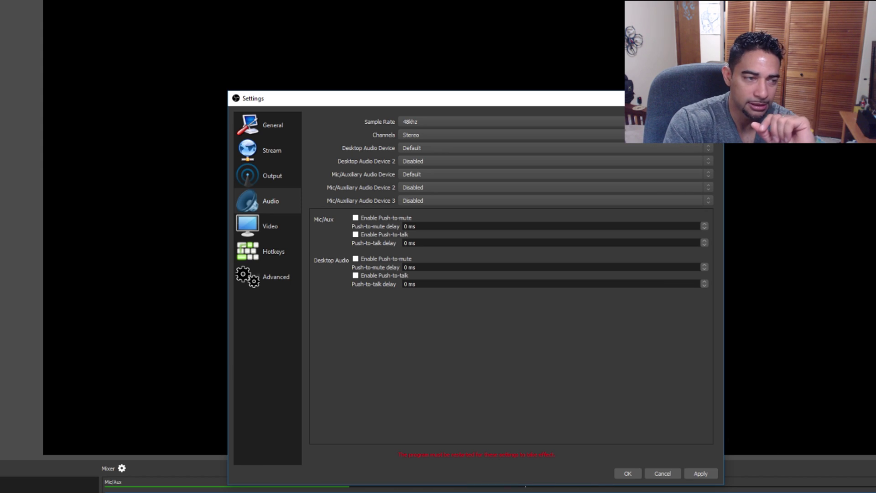
click(258, 224)
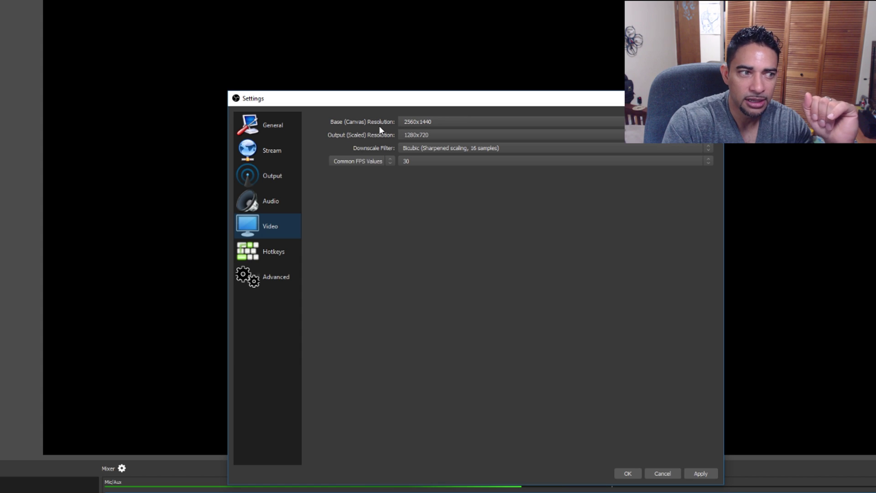
Set video output to 1920x1080 with the Lanczos downscale filter at 30 FPS.
click(430, 134)
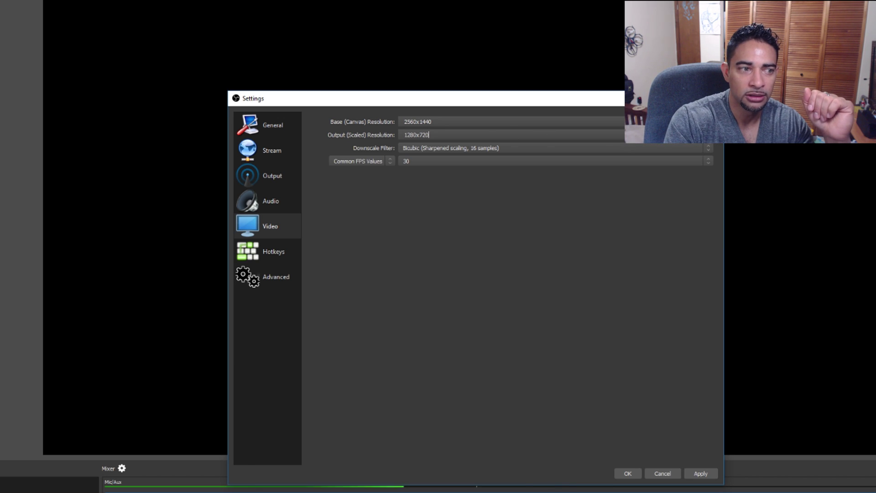
click(707, 134)
click(426, 152)
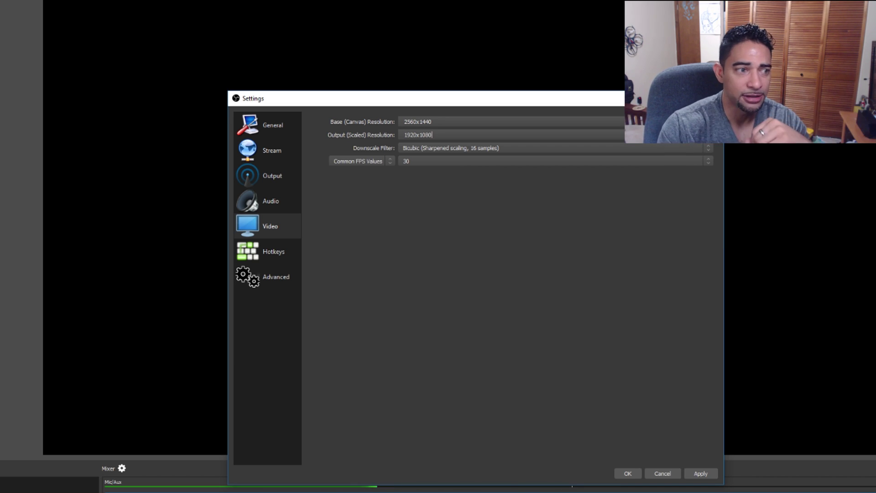
click(446, 146)
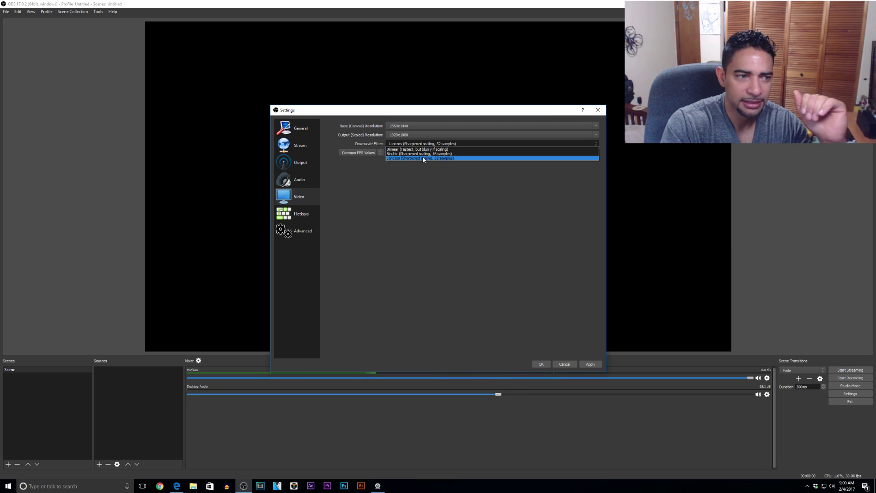
click(420, 176)
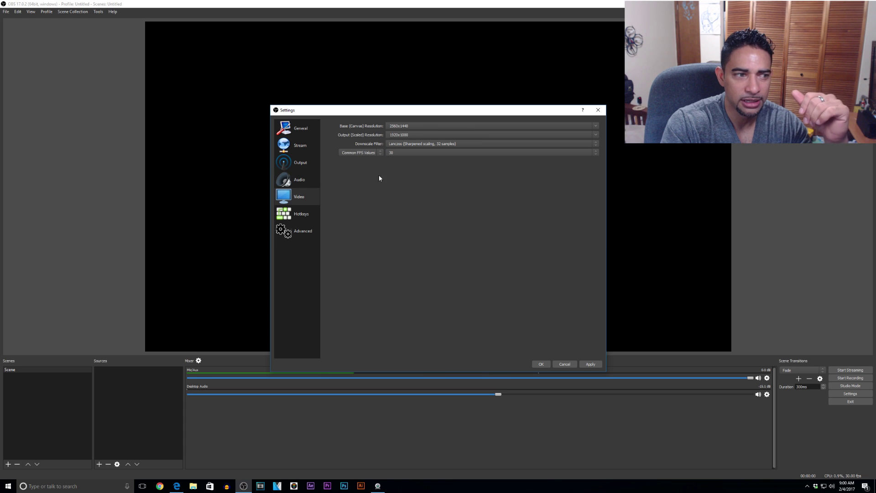
click(393, 153)
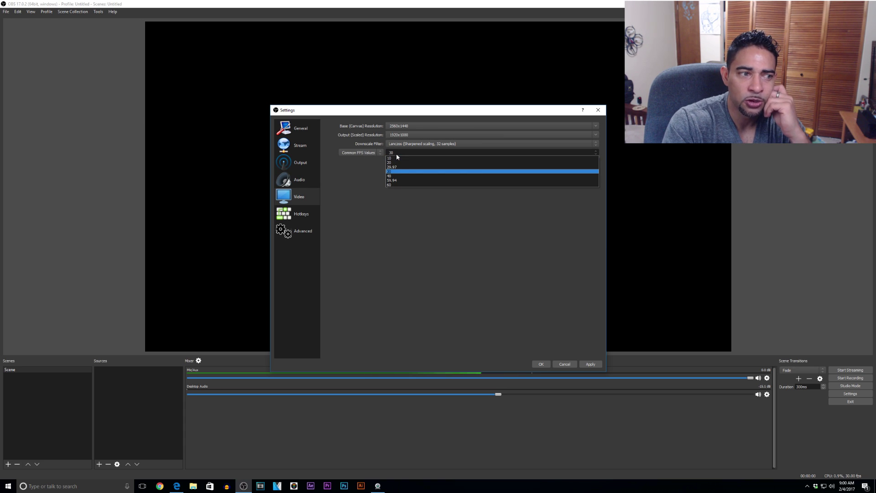
click(391, 184)
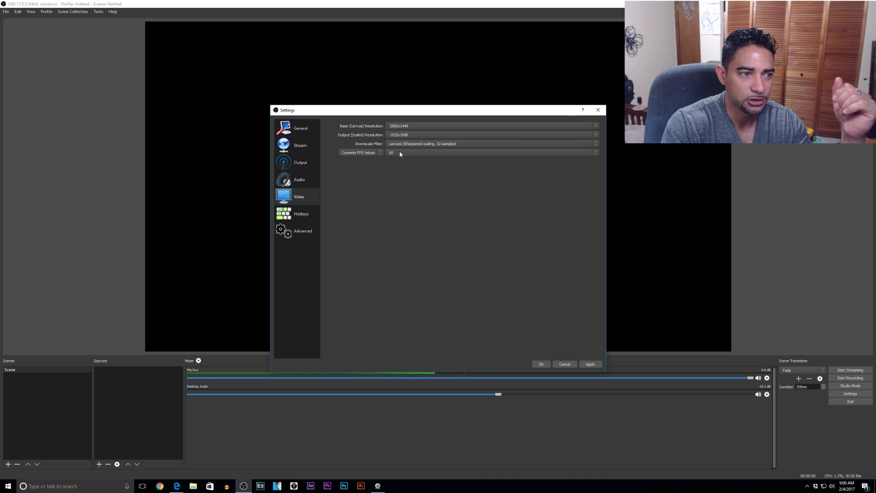
click(399, 153)
click(393, 172)
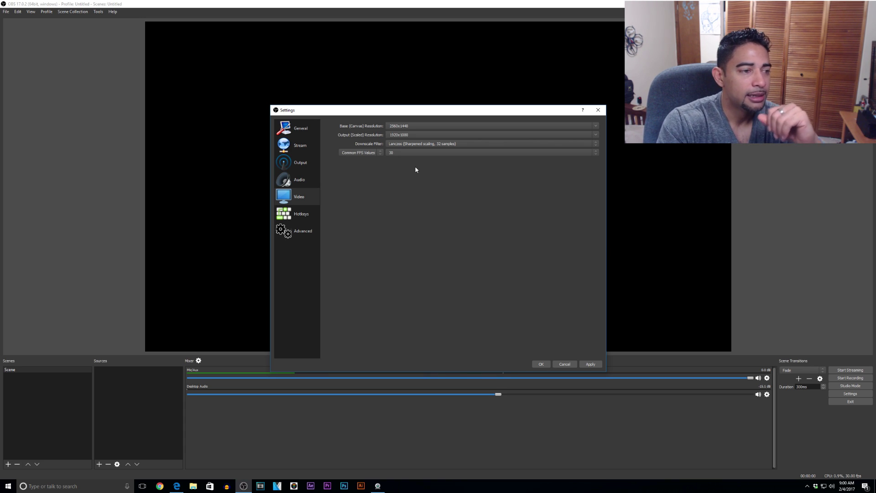
click(299, 221)
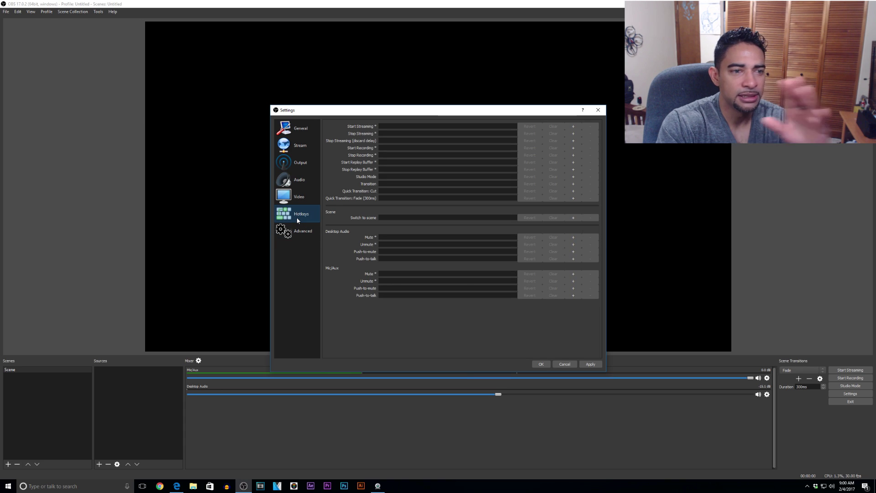
Review the Advanced settings page, then save and close Settings with OK.
click(298, 231)
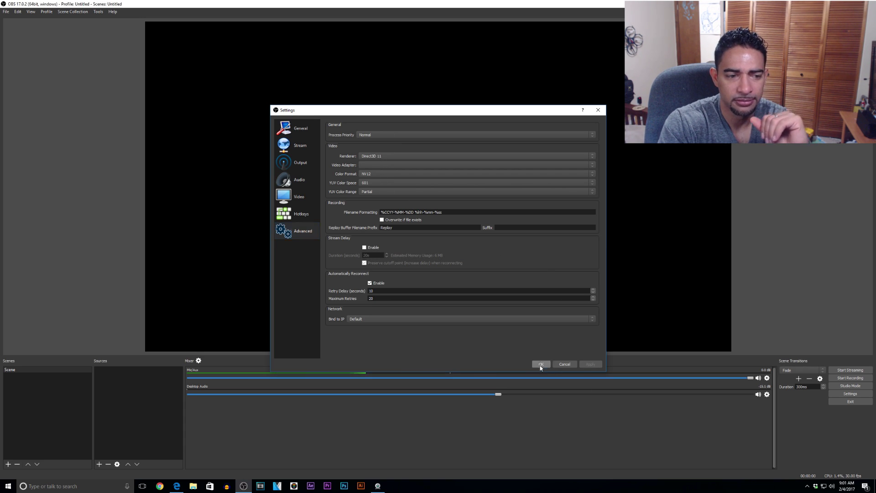
click(541, 363)
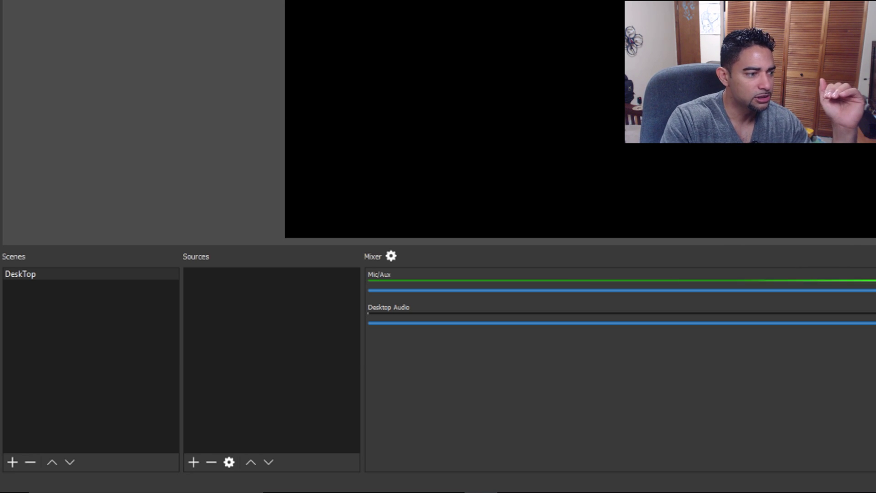
Add a Display Capture source to the DeskTop scene from the Sources list.
click(194, 461)
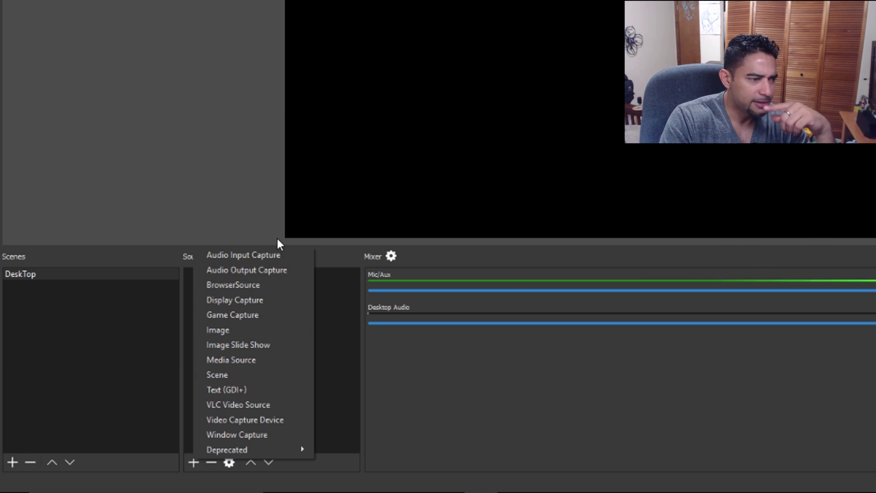
click(239, 300)
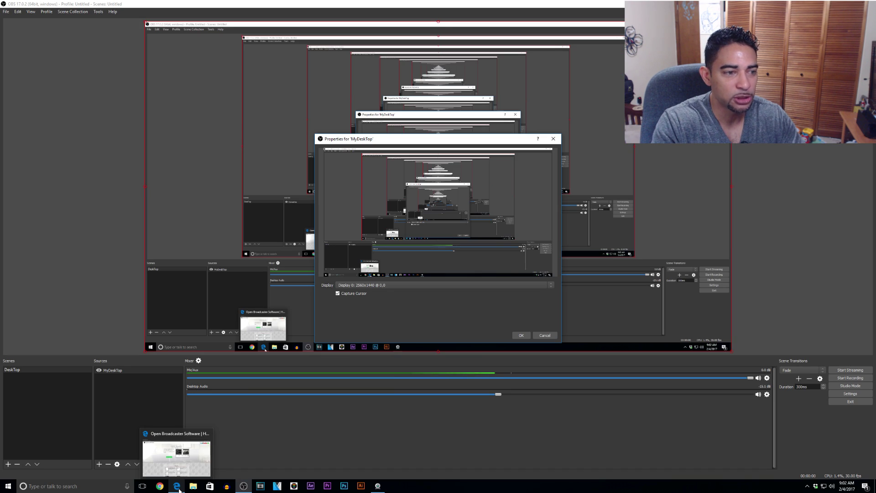
Minimize the Edge browser and launch Bejeweled LIVE from the Start menu.
click(523, 234)
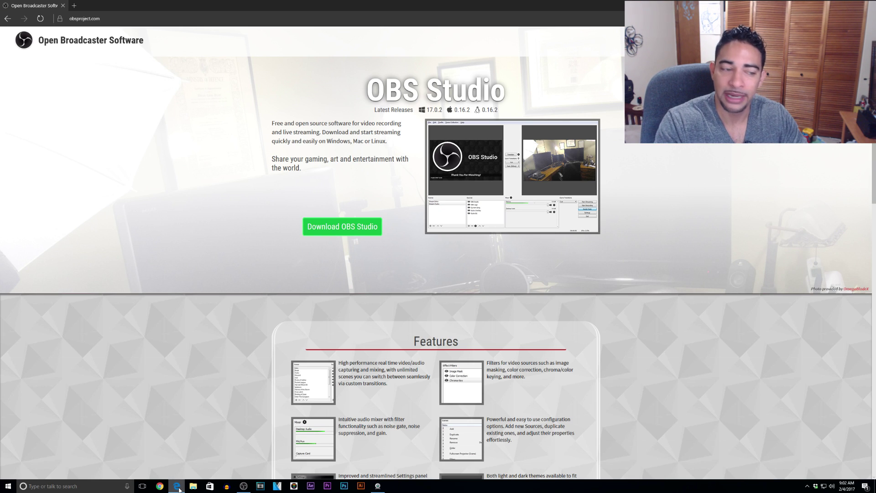
click(178, 487)
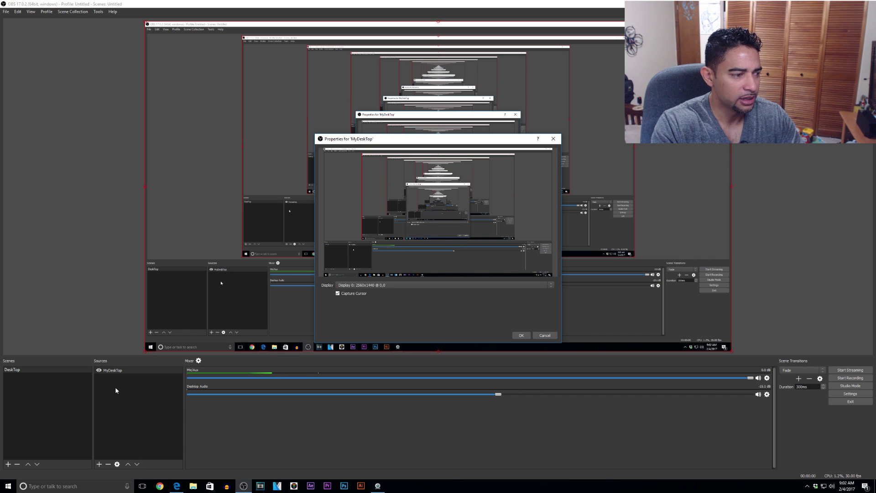
click(8, 485)
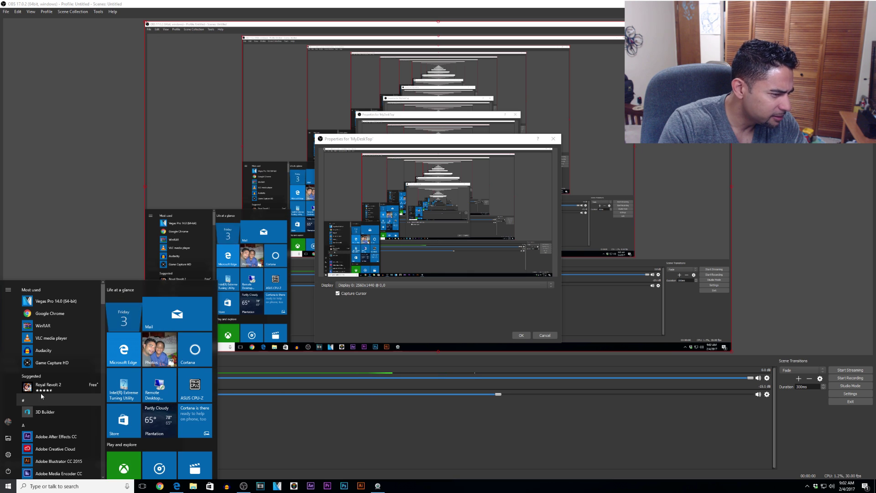
scroll(44, 365, down, 2)
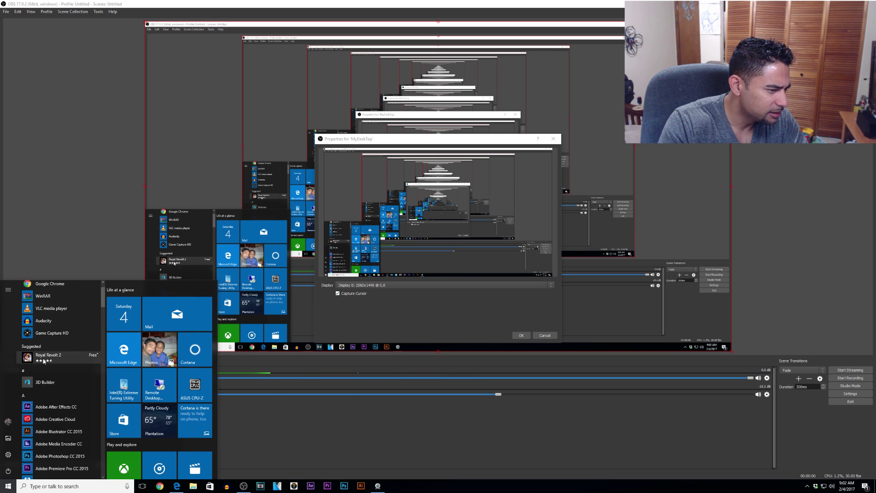
scroll(44, 361, down, 10)
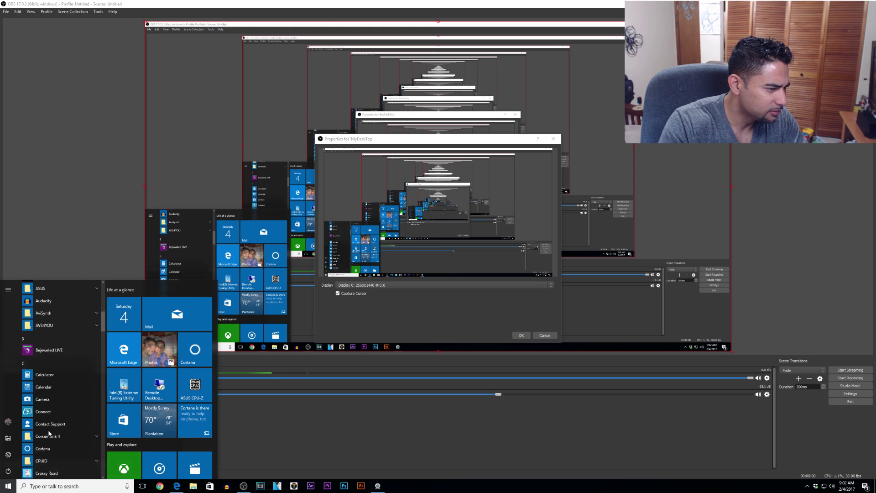
scroll(48, 432, up, 1)
click(47, 383)
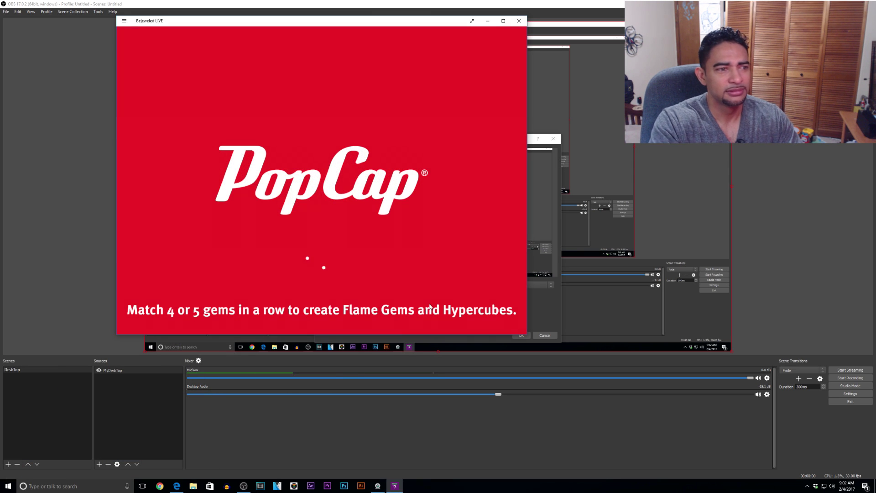
Move the Bejeweled LIVE window, make it full screen, then bring up its taskbar menu to close it.
drag(412, 25, 478, 50)
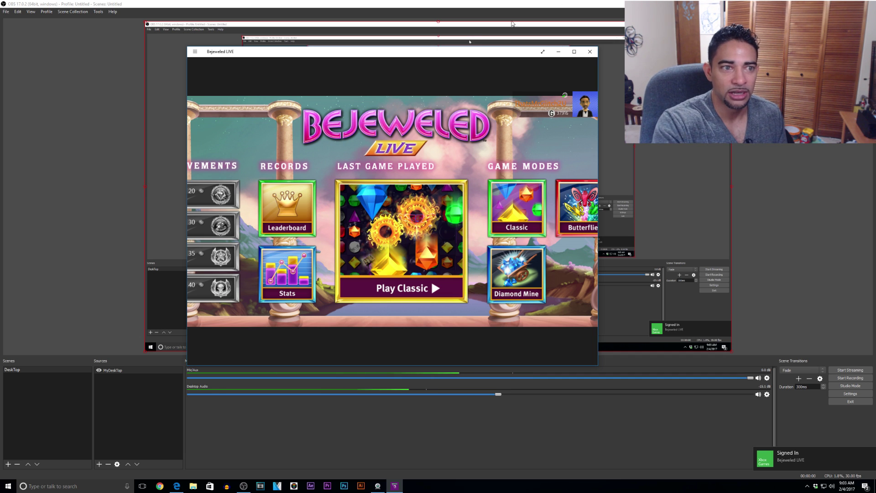
click(542, 51)
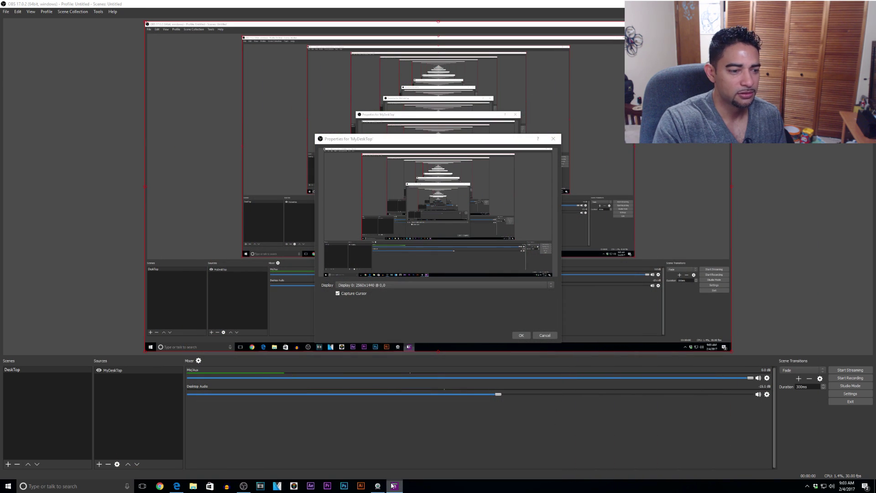
right_click(395, 485)
Close Bejeweled LIVE and launch Office Freakout from its desktop icon.
click(376, 474)
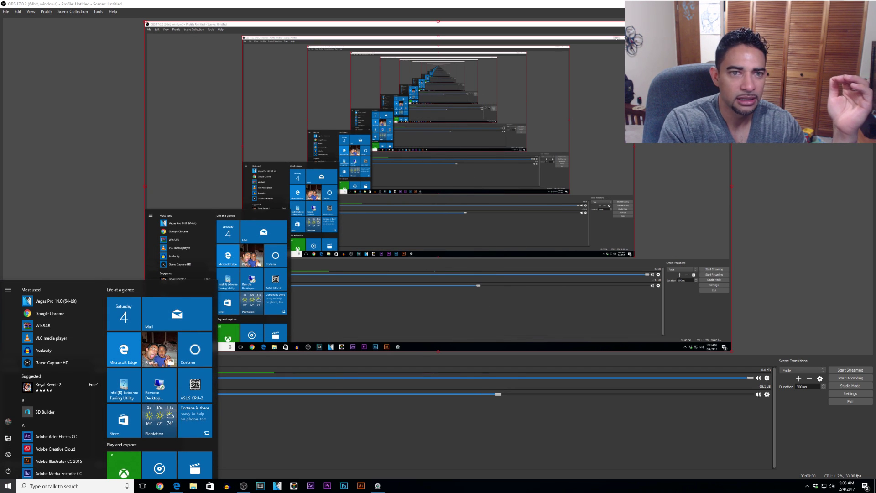
key(super+d)
double_click(20, 312)
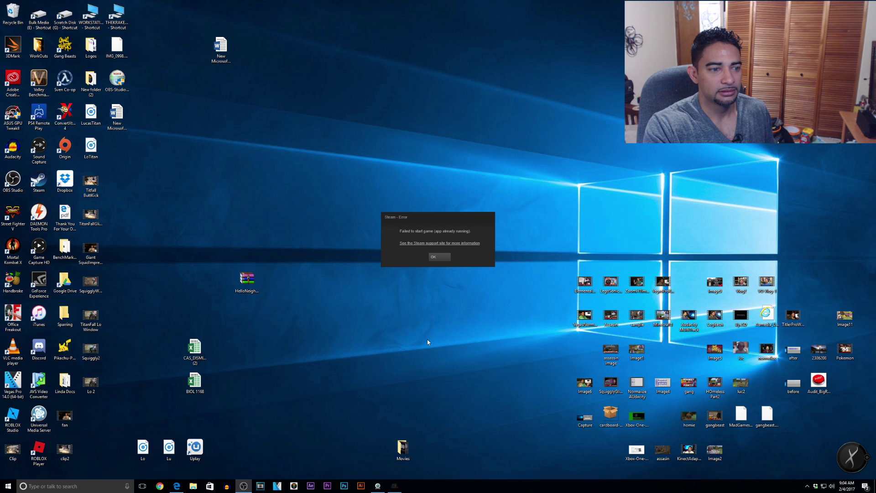
Dismiss the Steam error and pick Speakers (USB Audio CODEC) as the Desktop Audio device.
click(443, 257)
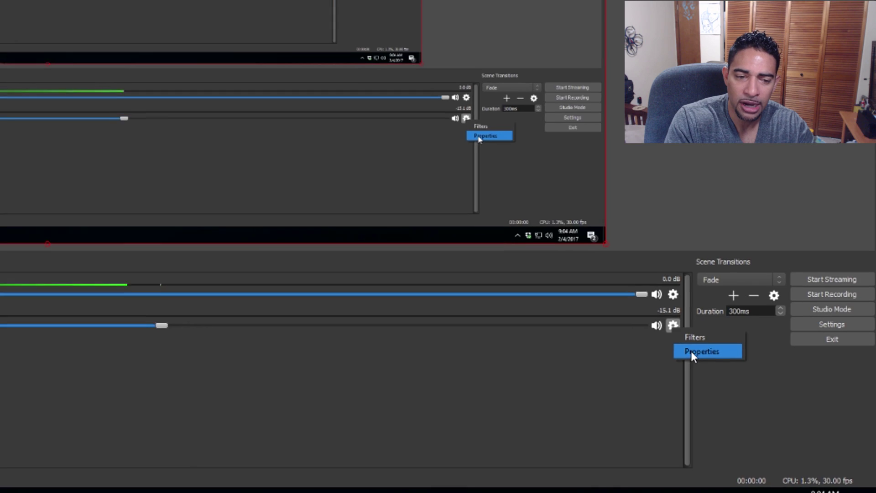
click(721, 371)
click(544, 285)
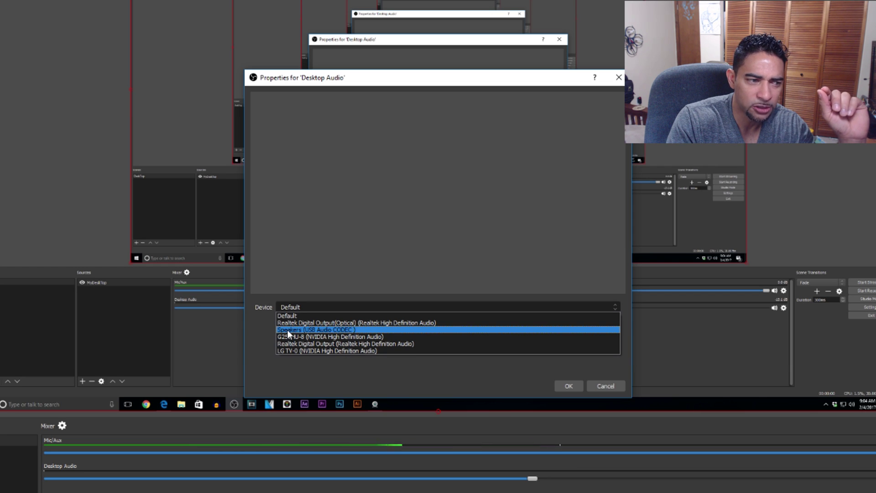
click(322, 329)
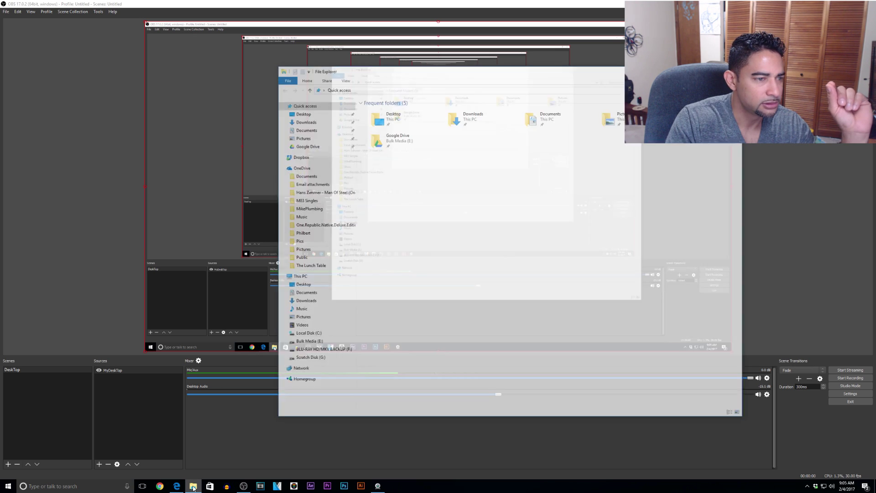
Play the My Great Game capture from Scratch Disk (G:), moving the player to the top right.
click(306, 359)
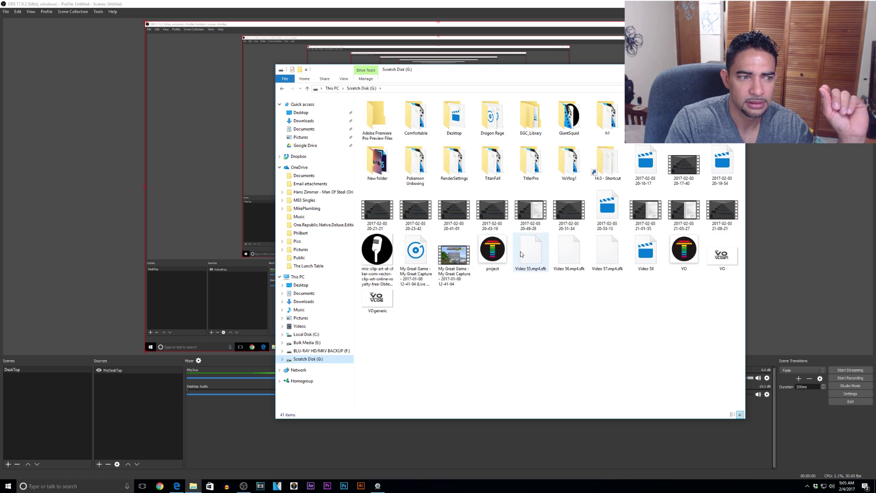
click(456, 257)
double_click(456, 257)
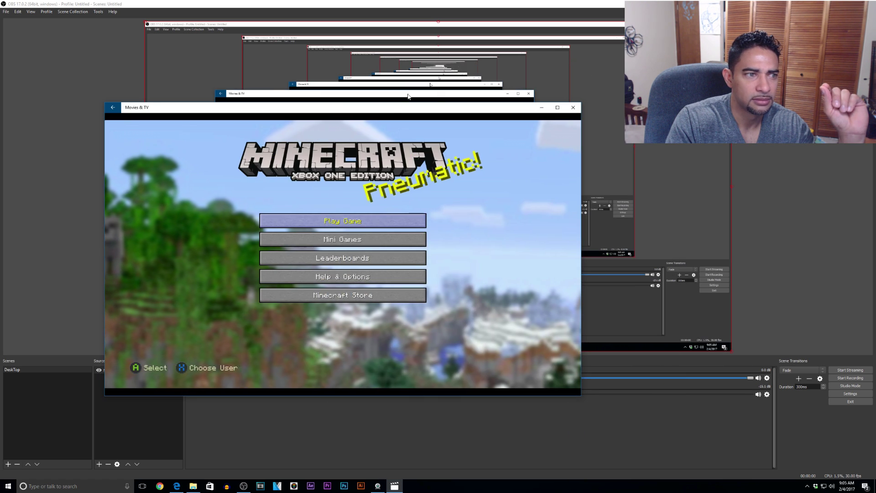
drag(390, 111, 624, 34)
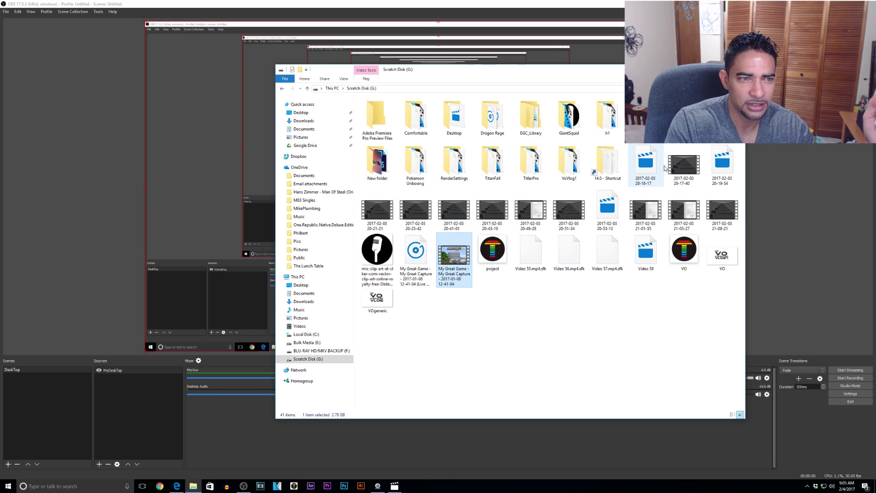
Play IMG_0885 from the GiantSquid folder and jump to about 4:00.
double_click(572, 121)
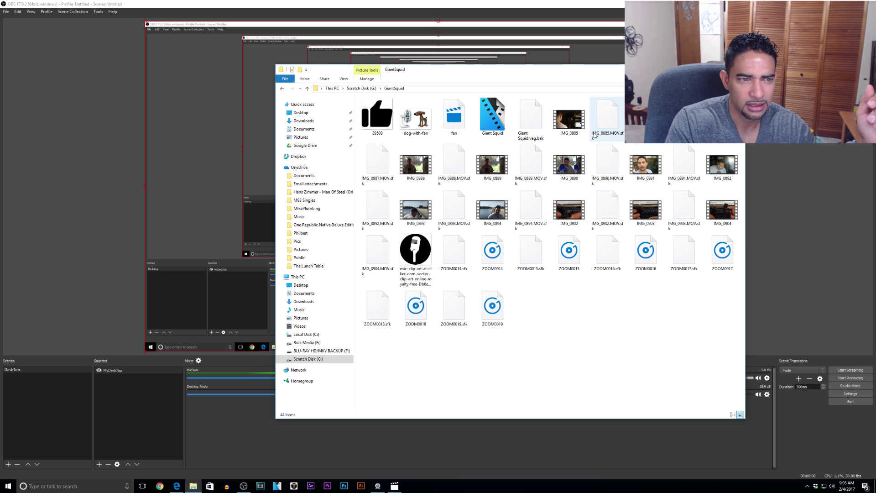
double_click(569, 120)
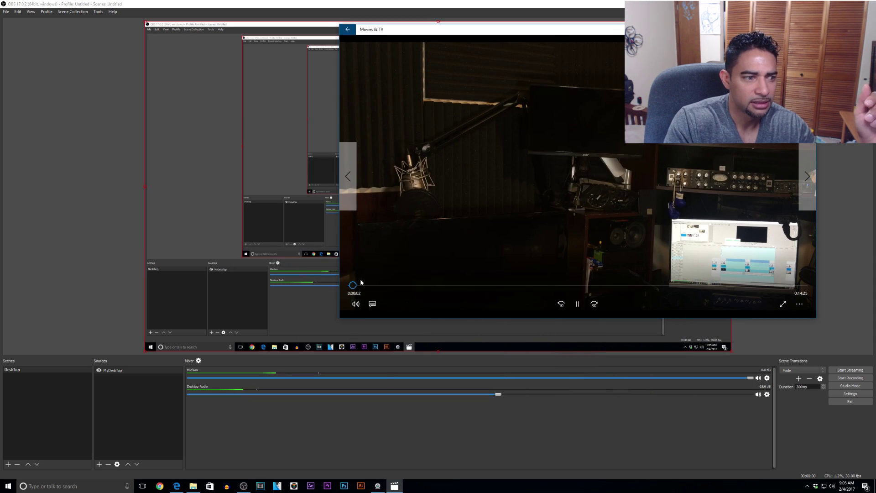
click(475, 285)
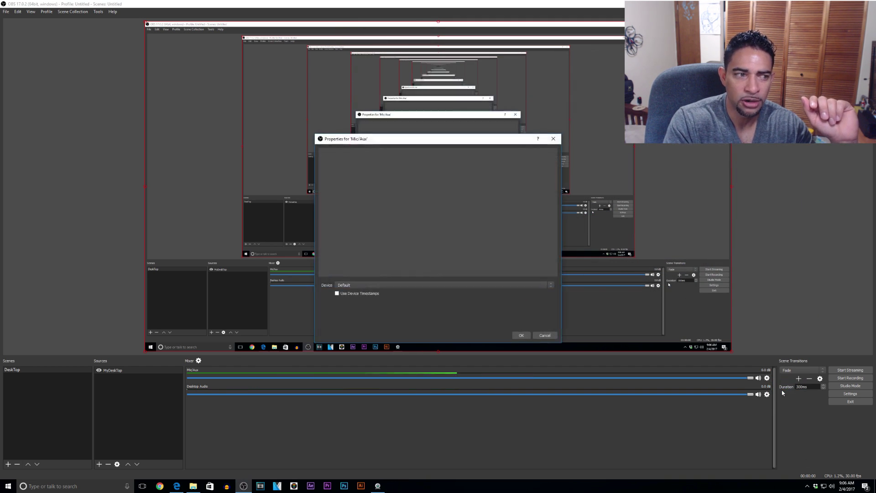
Expand the Mic/Aux Device list showing Default, two microphones and the Elgato line input.
click(505, 285)
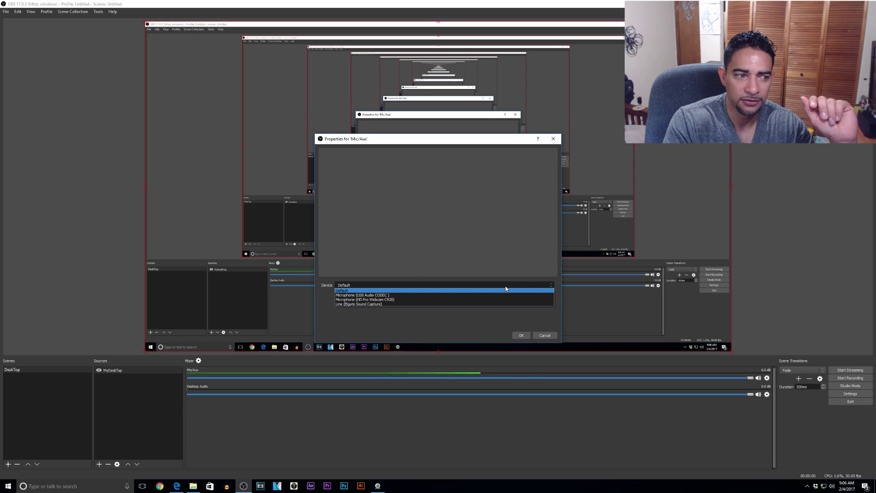